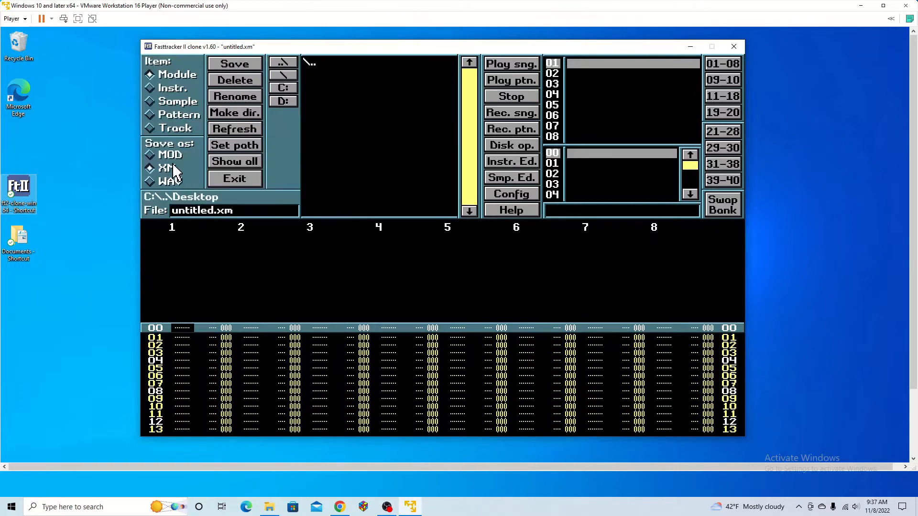
- Load the module FT2 Tutorial.xm from the Documents folder and look through its first pattern
{"action": "left_click", "coordinate": [283, 63]}
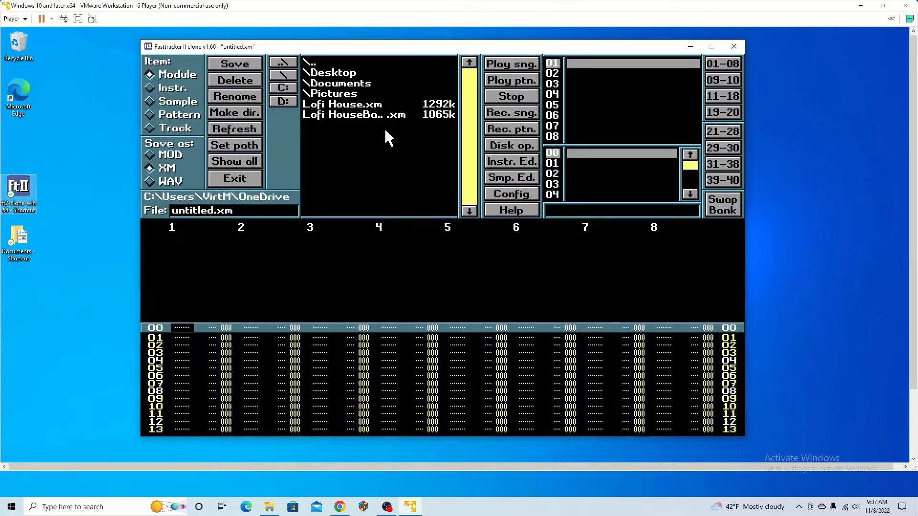
{"action": "left_click", "coordinate": [357, 87]}
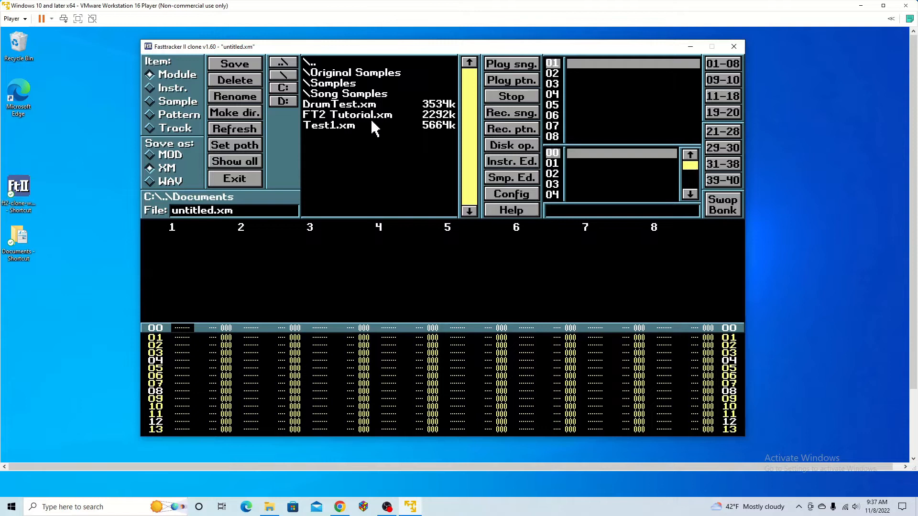
{"action": "left_click", "coordinate": [333, 117]}
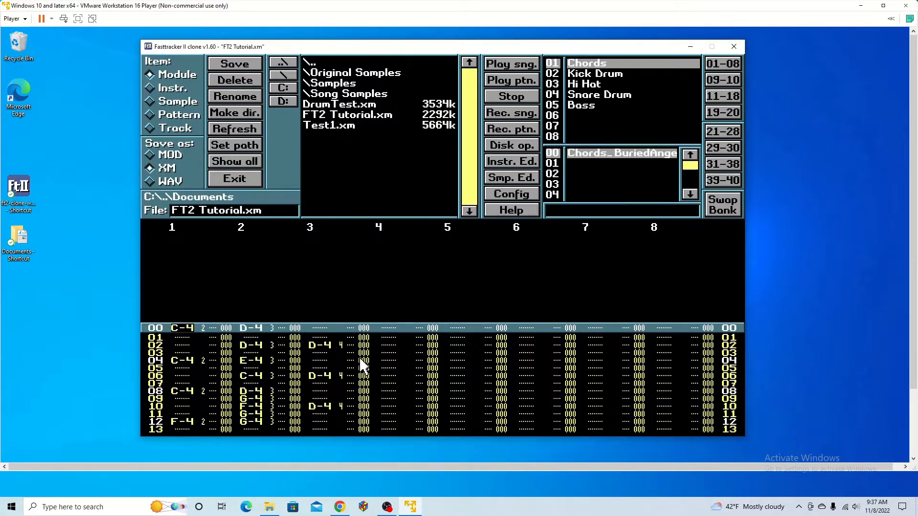
{"action": "scroll", "coordinate": [274, 348], "scroll_direction": "down", "scroll_amount": 10}
{"action": "scroll", "coordinate": [274, 348], "scroll_direction": "down", "scroll_amount": 20}
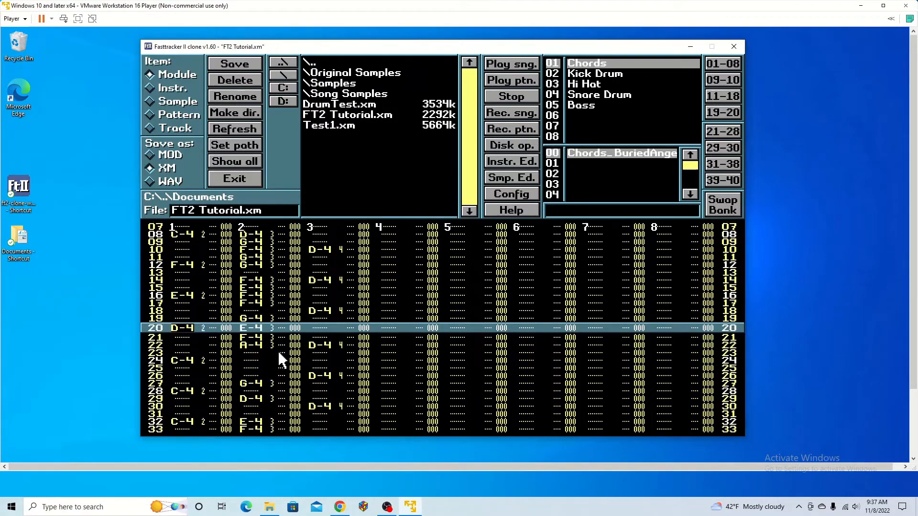
{"action": "scroll", "coordinate": [285, 352], "scroll_direction": "down", "scroll_amount": 3}
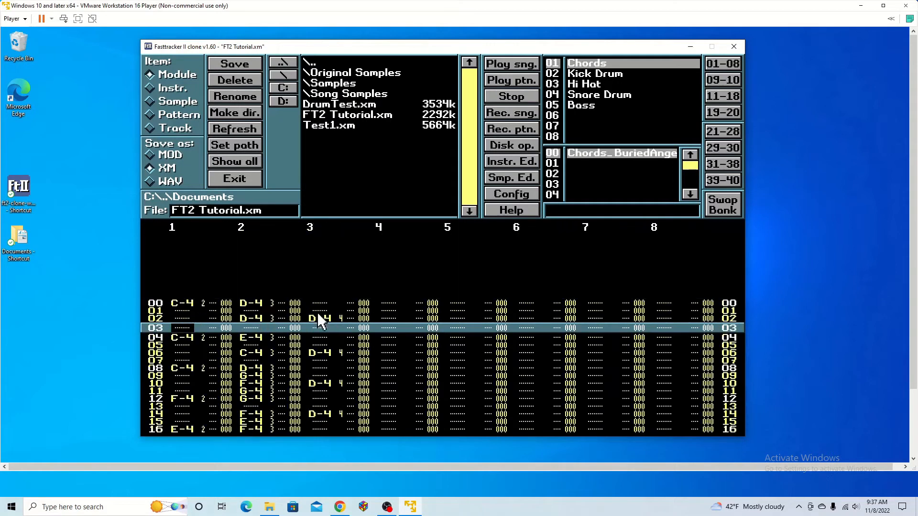
- Leave the disk operations and go to the first row of pattern 01, with the row advance (Add) set to 04
{"action": "left_click", "coordinate": [512, 141]}
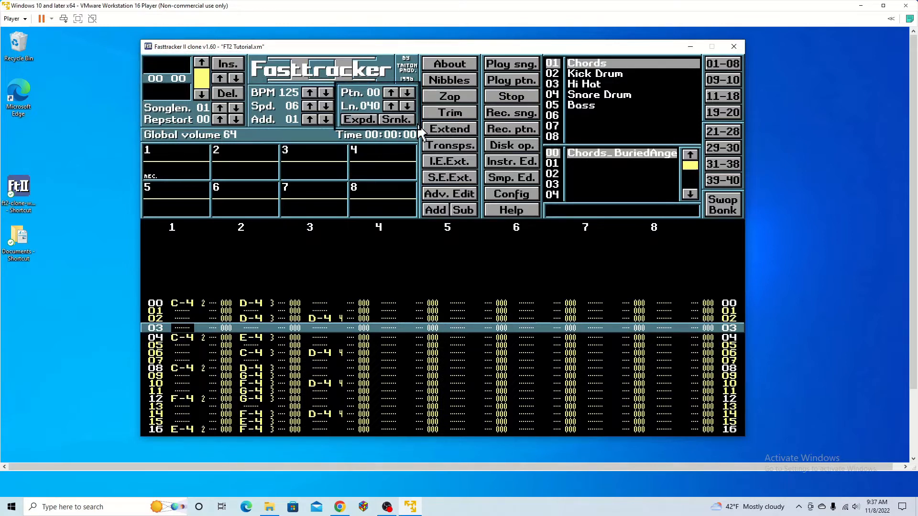
{"action": "left_click", "coordinate": [388, 93]}
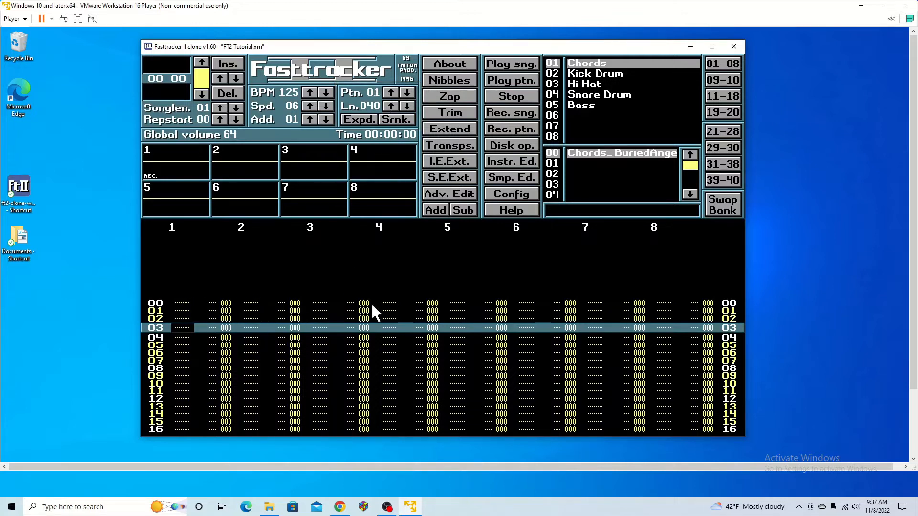
{"action": "scroll", "coordinate": [293, 366], "scroll_direction": "up", "scroll_amount": 2}
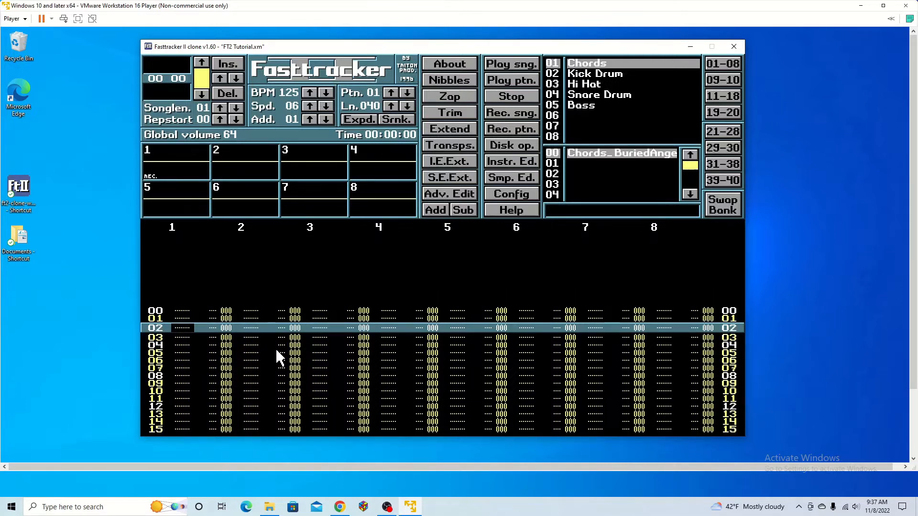
{"action": "scroll", "coordinate": [282, 389], "scroll_direction": "up", "scroll_amount": 1}
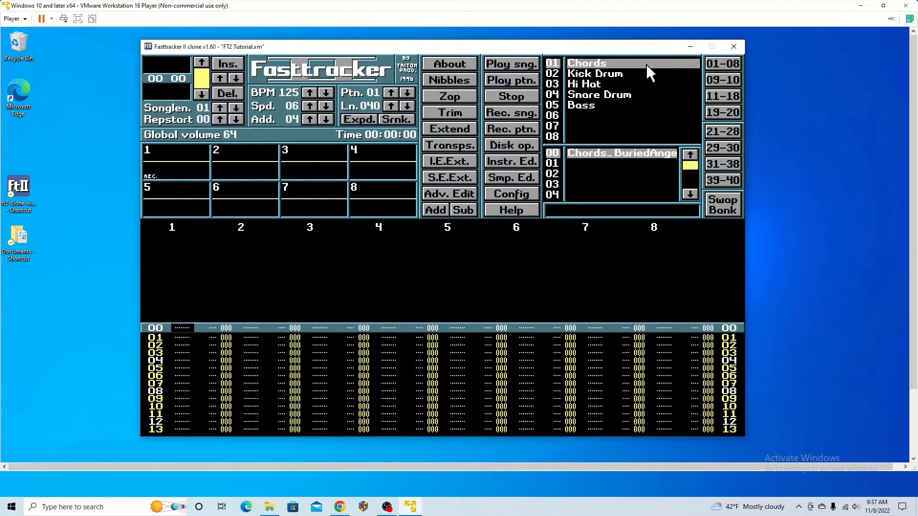
- Enter Kick Drum C-4 notes on every fourth row of channel 1 in pattern 01, starting at row 00
{"action": "left_click", "coordinate": [615, 75]}
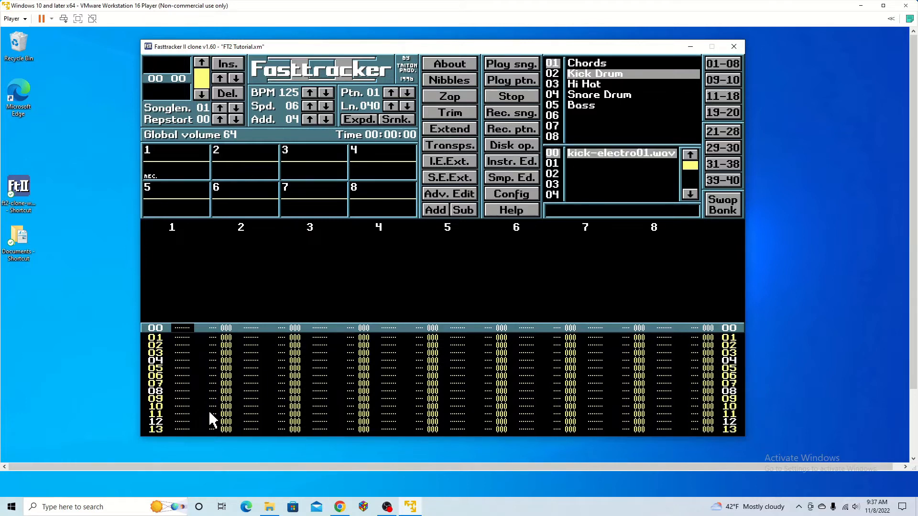
{"action": "key", "text": "space"}
{"action": "key", "text": "z"}
{"action": "key", "text": "z"}
{"action": "key", "text": "z"}
{"action": "key", "text": "z"}
{"action": "key", "text": "z"}
{"action": "key", "text": "z"}
{"action": "key", "text": "z"}
{"action": "key", "text": "z"}
{"action": "key", "text": "z"}
{"action": "key", "text": "z"}
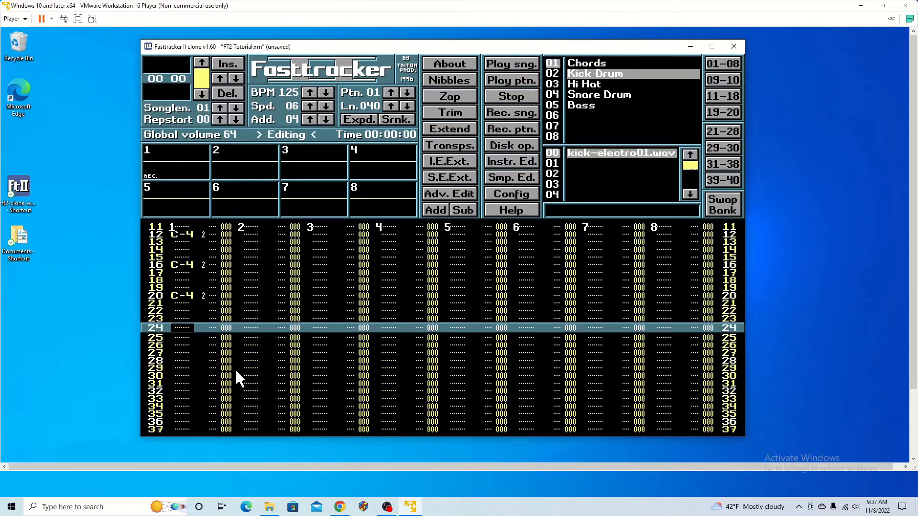
{"action": "key", "text": "Home"}
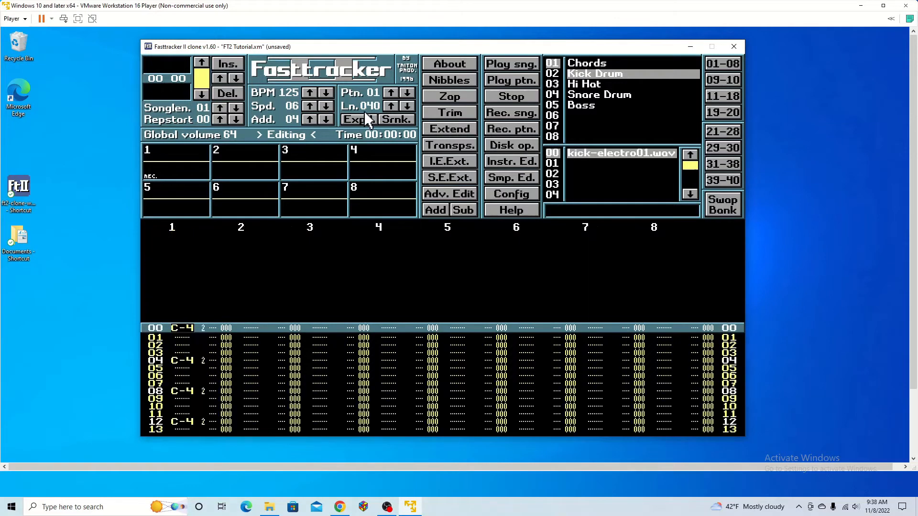
- Fill channel 1 of pattern 02 with Kick Drum C-4 notes on every fourth row from row 00
{"action": "left_click", "coordinate": [391, 93]}
{"action": "key", "text": "z"}
{"action": "key", "text": "z"}
{"action": "key", "text": "z"}
{"action": "key", "text": "z"}
{"action": "key", "text": "z"}
{"action": "key", "text": "z"}
{"action": "key", "text": "z"}
{"action": "key", "text": "z"}
{"action": "key", "text": "z"}
{"action": "key", "text": "z"}
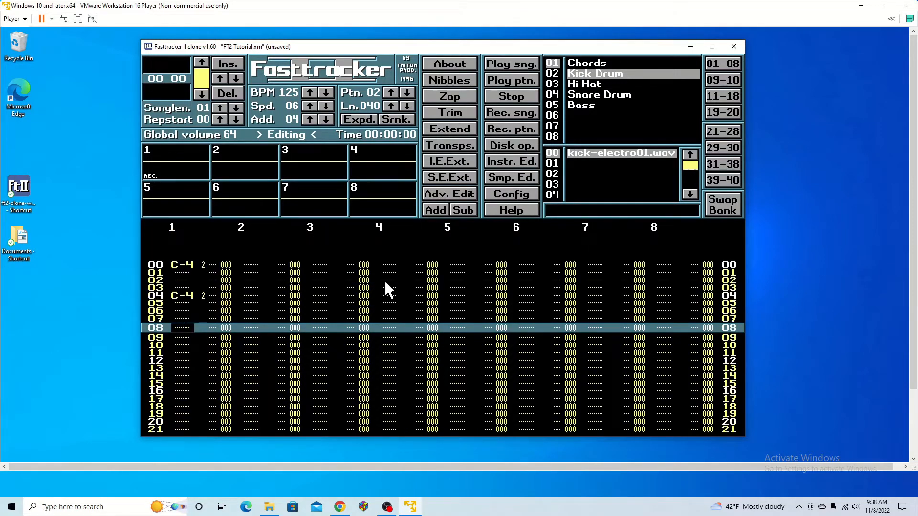
{"action": "key", "text": "Down"}
{"action": "key", "text": "Down"}
{"action": "key", "text": "Down"}
{"action": "key", "text": "Down"}
{"action": "key", "text": "Down"}
{"action": "key", "text": "Down"}
{"action": "key", "text": "Down"}
{"action": "key", "text": "Down"}
{"action": "key", "text": "Down"}
{"action": "key", "text": "Down"}
{"action": "key", "text": "Down"}
{"action": "key", "text": "Down"}
{"action": "key", "text": "Down"}
{"action": "key", "text": "Down"}
{"action": "key", "text": "Down"}
{"action": "key", "text": "Down"}
{"action": "key", "text": "Down"}
{"action": "key", "text": "Down"}
{"action": "key", "text": "Down"}
{"action": "key", "text": "Down"}
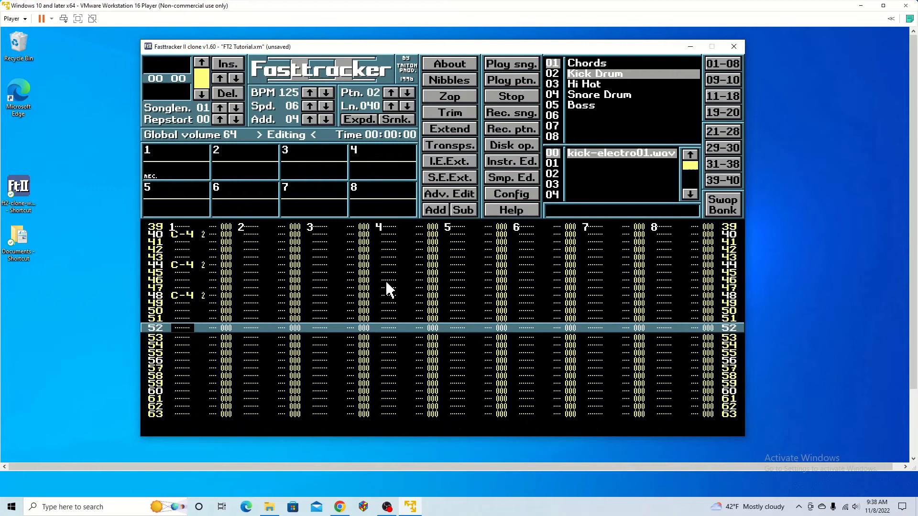
- Enter Snare Drum C-4 notes on every fourth row of channel 3 in pattern 02, starting at row 02
{"action": "key", "text": "Right"}
{"action": "key", "text": "Right"}
{"action": "key", "text": "Right"}
{"action": "key", "text": "Right"}
{"action": "key", "text": "Right"}
{"action": "key", "text": "Right"}
{"action": "key", "text": "Right"}
{"action": "key", "text": "Right"}
{"action": "key", "text": "Right"}
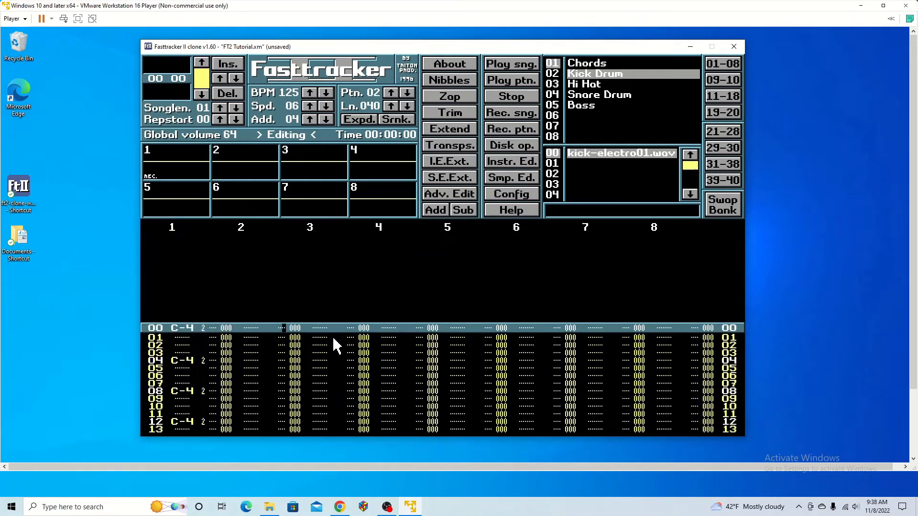
{"action": "key", "text": "Down"}
{"action": "key", "text": "Down"}
{"action": "key", "text": "shift+Down"}
{"action": "key", "text": "shift+Down"}
{"action": "key", "text": "z"}
{"action": "key", "text": "z"}
{"action": "key", "text": "z"}
{"action": "key", "text": "z"}
{"action": "key", "text": "z"}
{"action": "key", "text": "z"}
{"action": "key", "text": "z"}
{"action": "key", "text": "z"}
{"action": "key", "text": "z"}
{"action": "key", "text": "z"}
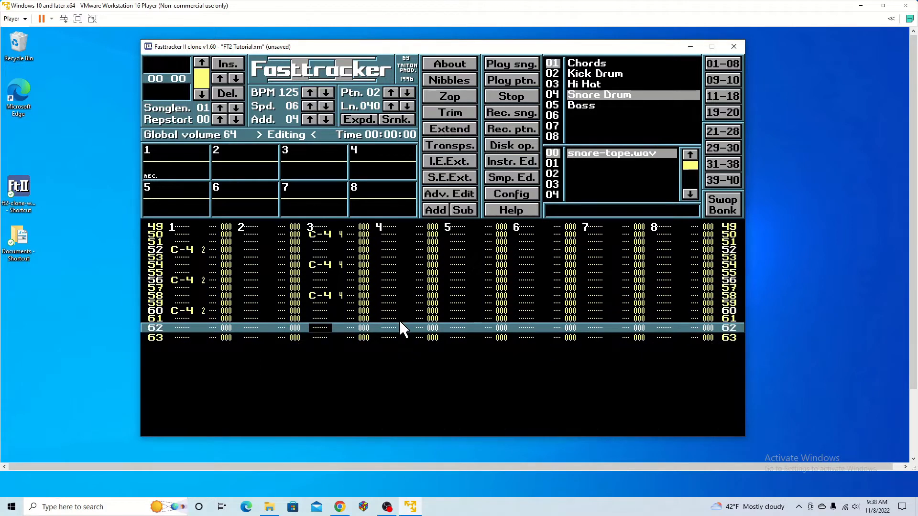
- Enter Bass D-4 notes on every fourth row of channel 2 in pattern 04, starting at row 00, and leave edit mode
{"action": "left_click", "coordinate": [393, 93]}
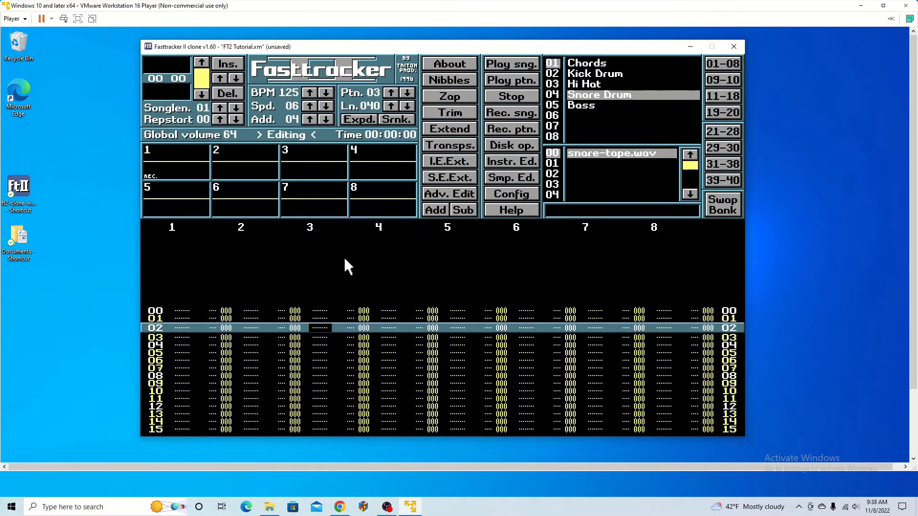
{"action": "key", "text": "Return"}
{"action": "key", "text": "Left"}
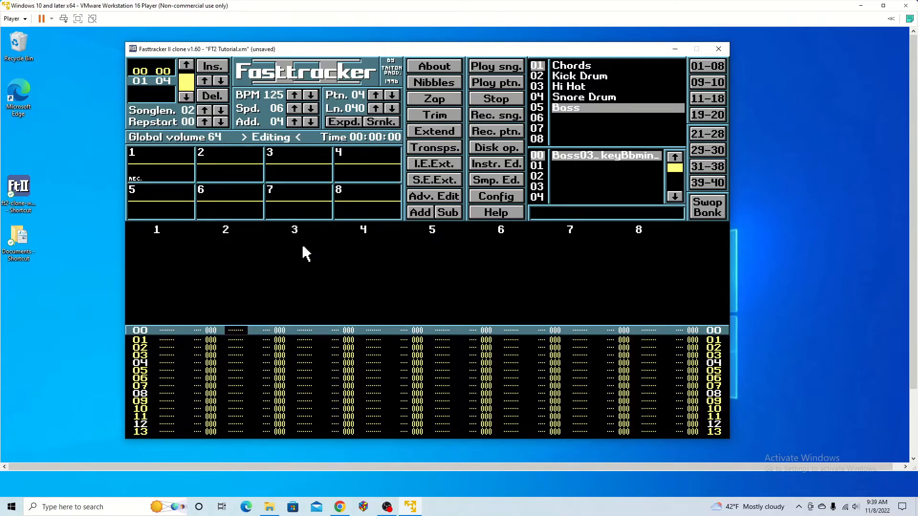
{"action": "scroll", "coordinate": [354, 277], "scroll_direction": "down", "scroll_amount": 20}
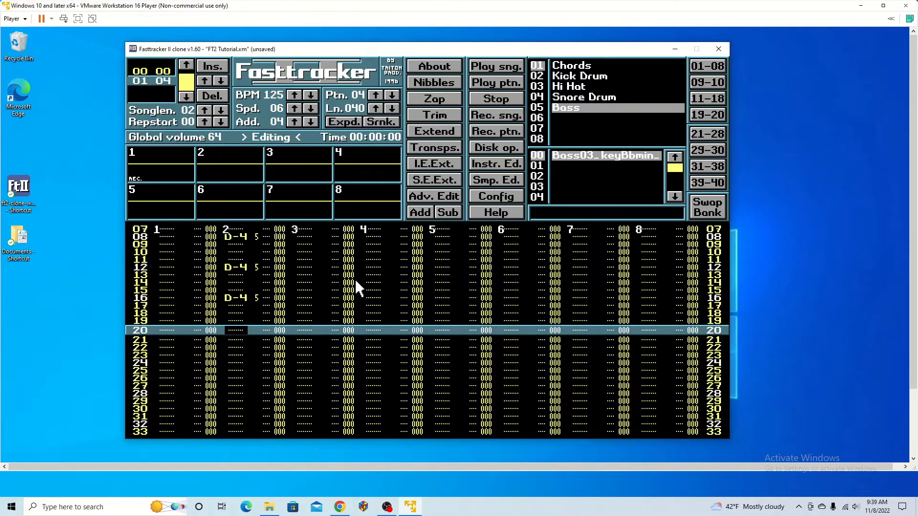
{"action": "scroll", "coordinate": [357, 280], "scroll_direction": "down", "scroll_amount": 16}
{"action": "key", "text": "space"}
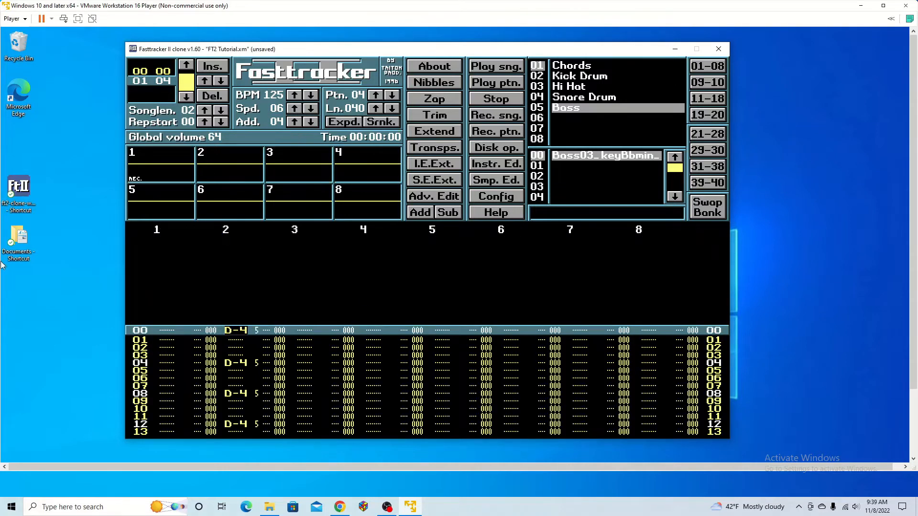
- Step through patterns 04 to 00 and back up to compare their notes, ending on pattern 00
{"action": "left_click", "coordinate": [392, 95]}
{"action": "left_click", "coordinate": [392, 95]}
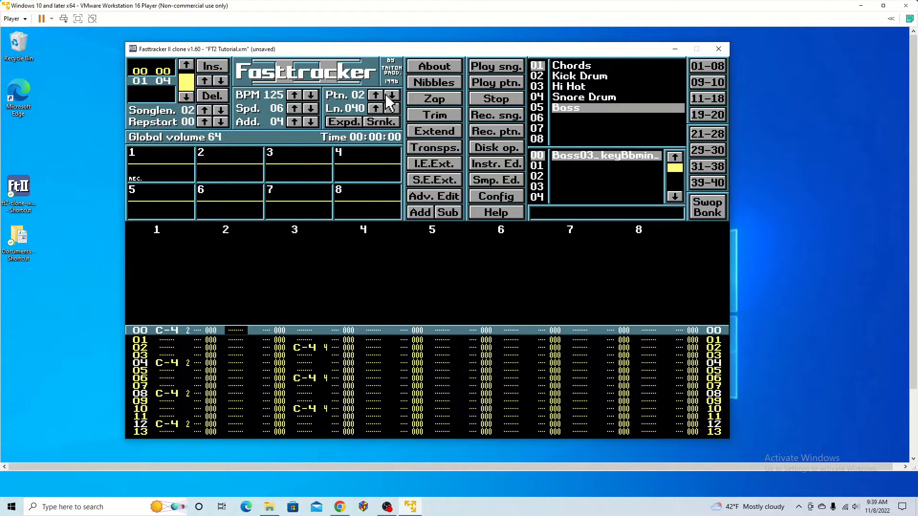
{"action": "left_click", "coordinate": [392, 95]}
{"action": "left_click", "coordinate": [391, 96]}
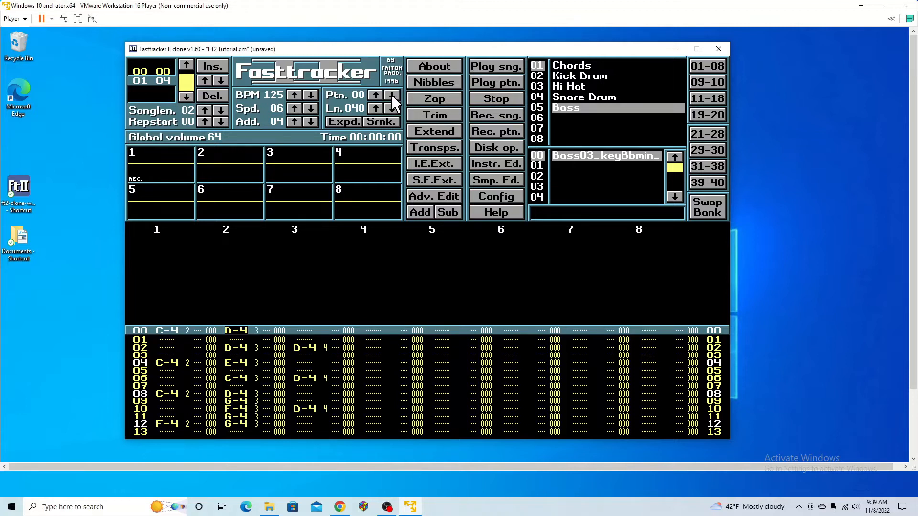
{"action": "left_click", "coordinate": [376, 95]}
{"action": "left_click", "coordinate": [376, 95]}
{"action": "left_click", "coordinate": [375, 95]}
{"action": "scroll", "coordinate": [385, 311], "scroll_direction": "up", "scroll_amount": 3}
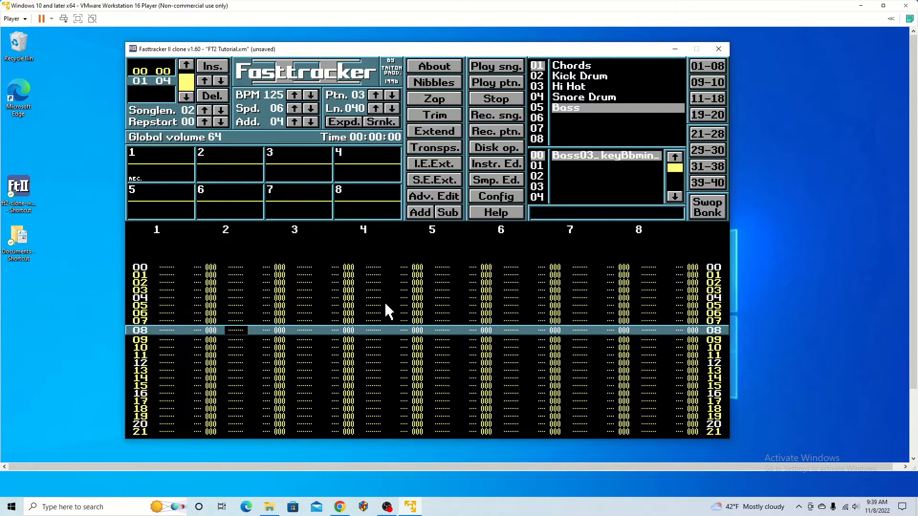
{"action": "left_click", "coordinate": [376, 95]}
{"action": "scroll", "coordinate": [395, 260], "scroll_direction": "up", "scroll_amount": 20}
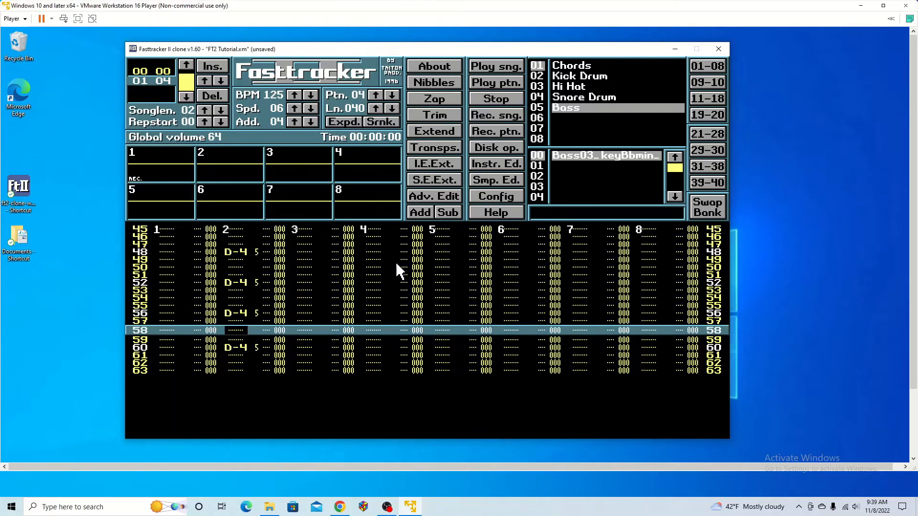
{"action": "scroll", "coordinate": [403, 274], "scroll_direction": "up", "scroll_amount": 13}
{"action": "left_click", "coordinate": [391, 97]}
{"action": "left_click", "coordinate": [391, 97]}
{"action": "left_click", "coordinate": [391, 97]}
{"action": "left_click", "coordinate": [391, 97]}
- Delete position 01 from the song order and return to position 00
{"action": "left_click", "coordinate": [186, 65]}
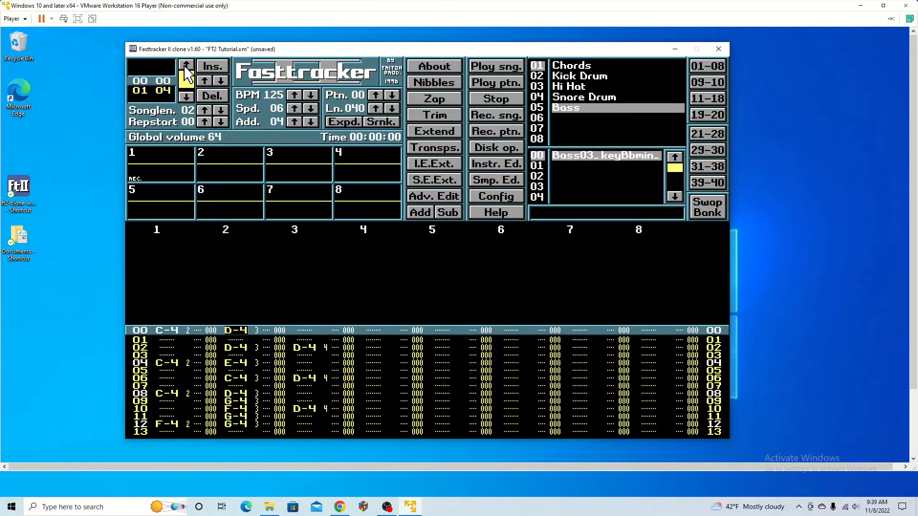
{"action": "left_click", "coordinate": [186, 97]}
{"action": "left_click", "coordinate": [207, 96]}
{"action": "left_click", "coordinate": [187, 66]}
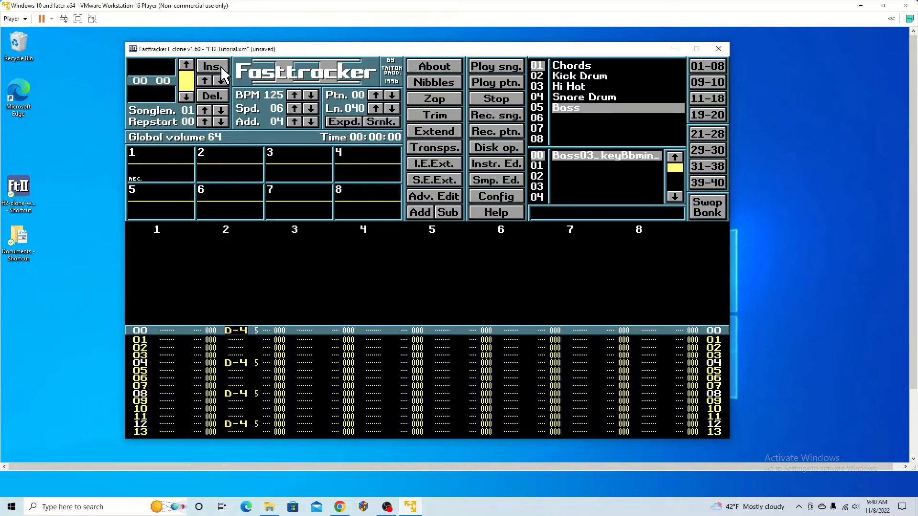
- Insert positions into the song order until the song length is 0A
{"action": "left_click", "coordinate": [216, 76]}
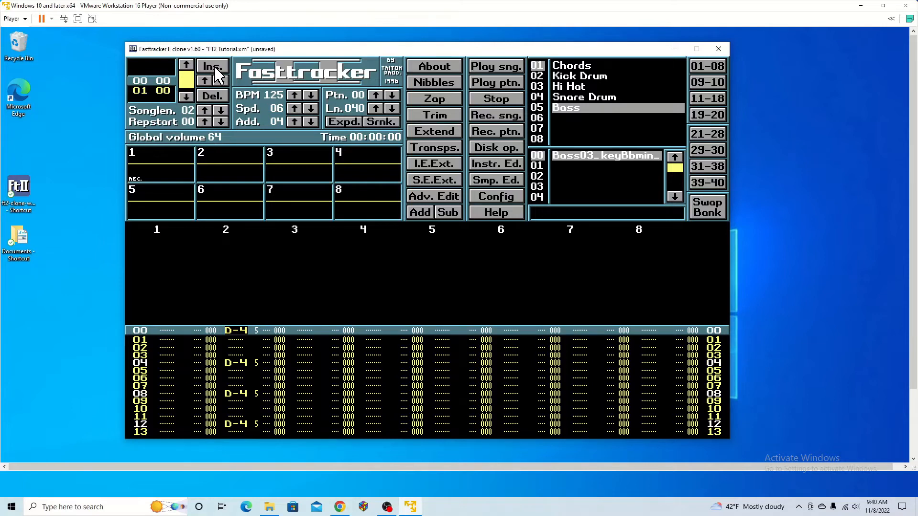
{"action": "left_click", "coordinate": [186, 97]}
{"action": "left_click", "coordinate": [213, 69]}
{"action": "left_click", "coordinate": [215, 70]}
{"action": "left_click", "coordinate": [218, 71]}
- Go through the song order down to position 09 and back to 00 to examine the pattern assigned to each position
{"action": "left_click", "coordinate": [186, 97]}
{"action": "left_click", "coordinate": [187, 98]}
{"action": "left_click", "coordinate": [187, 98]}
{"action": "left_click", "coordinate": [186, 97]}
{"action": "left_click", "coordinate": [186, 97]}
{"action": "left_click", "coordinate": [187, 65]}
{"action": "left_click", "coordinate": [187, 65]}
{"action": "left_click", "coordinate": [187, 65]}
{"action": "left_click", "coordinate": [187, 65]}
{"action": "left_click", "coordinate": [187, 66]}
{"action": "left_click", "coordinate": [187, 66]}
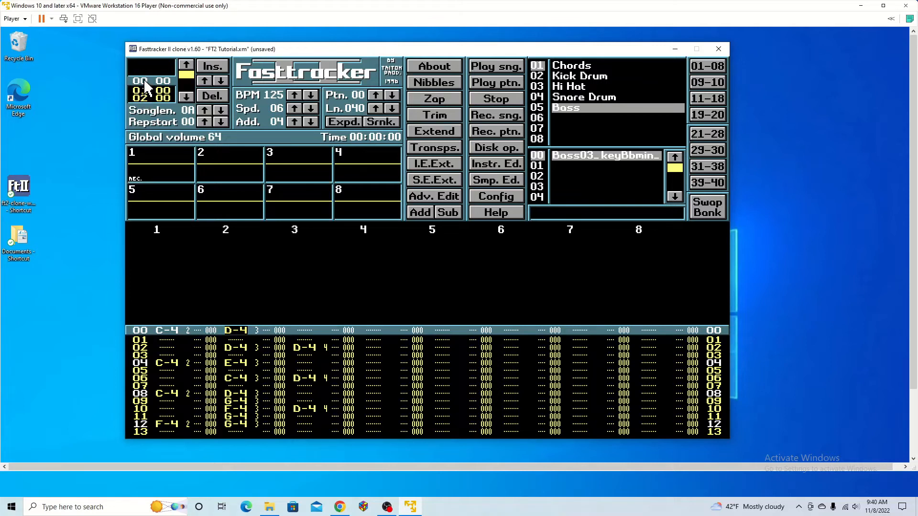
{"action": "left_click", "coordinate": [186, 97]}
{"action": "left_click", "coordinate": [186, 97]}
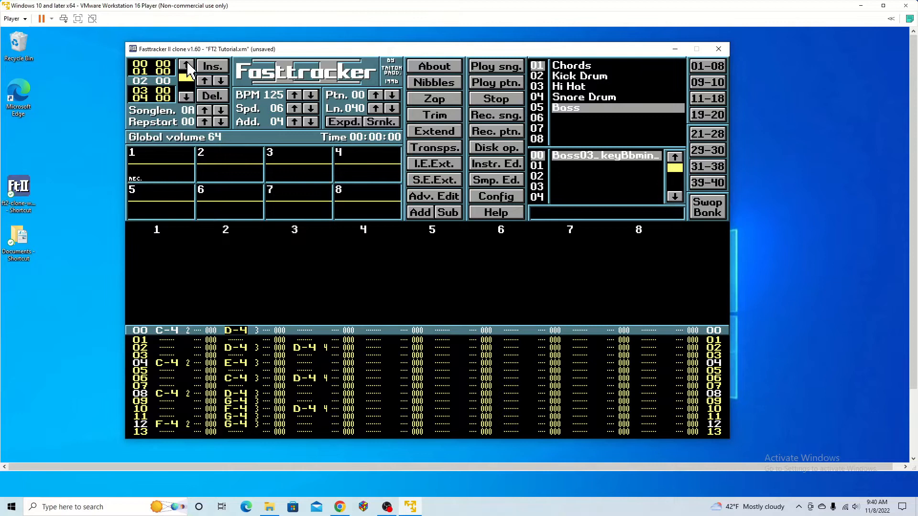
{"action": "left_click", "coordinate": [187, 66]}
{"action": "left_click", "coordinate": [187, 65]}
{"action": "left_click", "coordinate": [189, 96]}
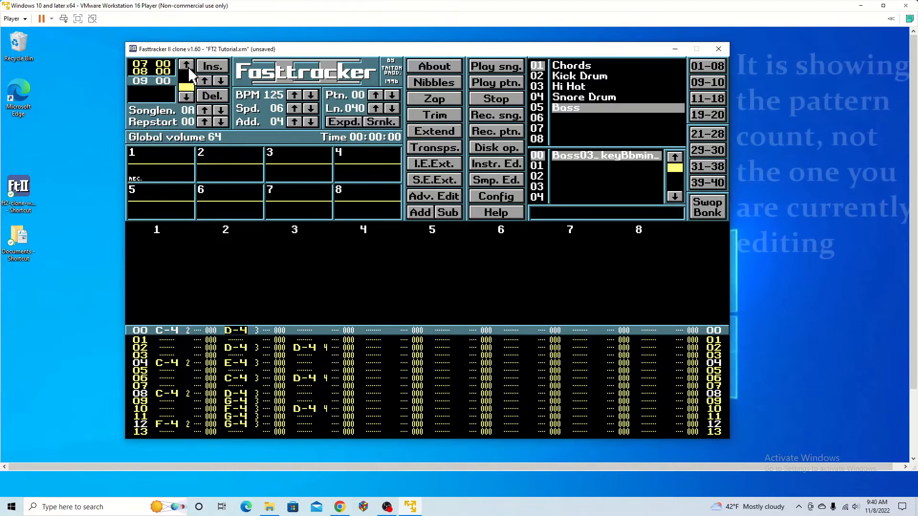
{"action": "left_click", "coordinate": [187, 65]}
{"action": "left_click", "coordinate": [187, 65]}
{"action": "left_click", "coordinate": [187, 66]}
{"action": "left_click", "coordinate": [187, 65]}
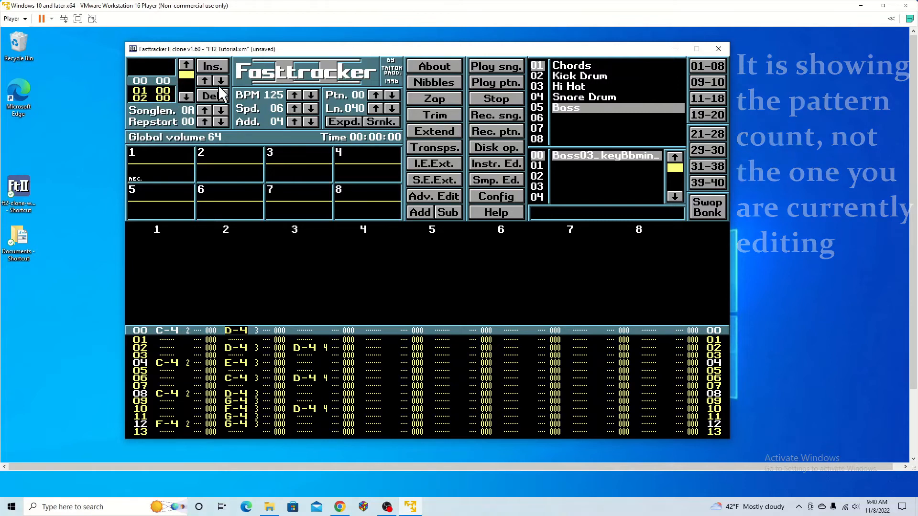
- Assign pattern 02 to song positions 00 and 01, and pattern 03 to song position 03
{"action": "left_click", "coordinate": [206, 81]}
{"action": "left_click", "coordinate": [205, 81]}
{"action": "left_click", "coordinate": [186, 96]}
{"action": "left_click", "coordinate": [204, 81]}
{"action": "left_click", "coordinate": [186, 97]}
{"action": "left_click", "coordinate": [186, 97]}
{"action": "left_click", "coordinate": [205, 80]}
{"action": "left_click", "coordinate": [206, 80]}
{"action": "left_click", "coordinate": [205, 81]}
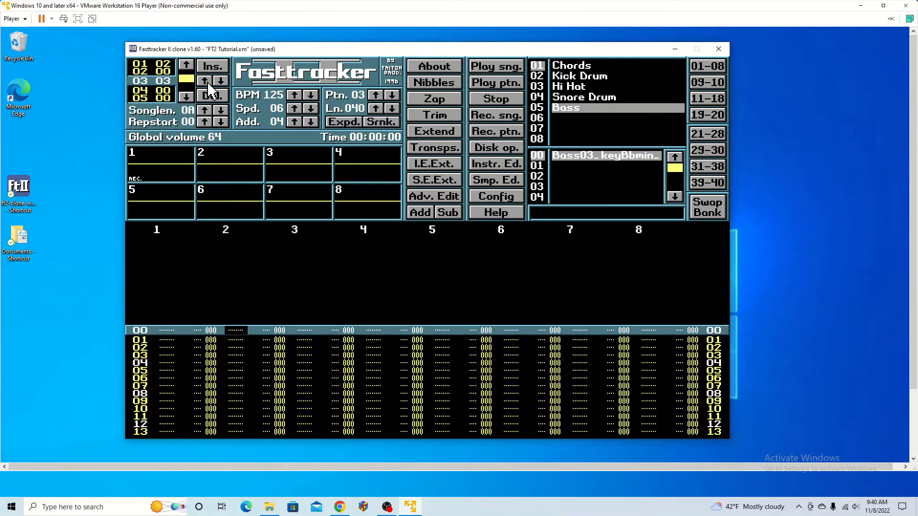
- Go back to song positions 00 and 01 to check which pattern each one plays
{"action": "left_click_drag", "start_coordinate": [478, 402], "coordinate": [368, 340]}
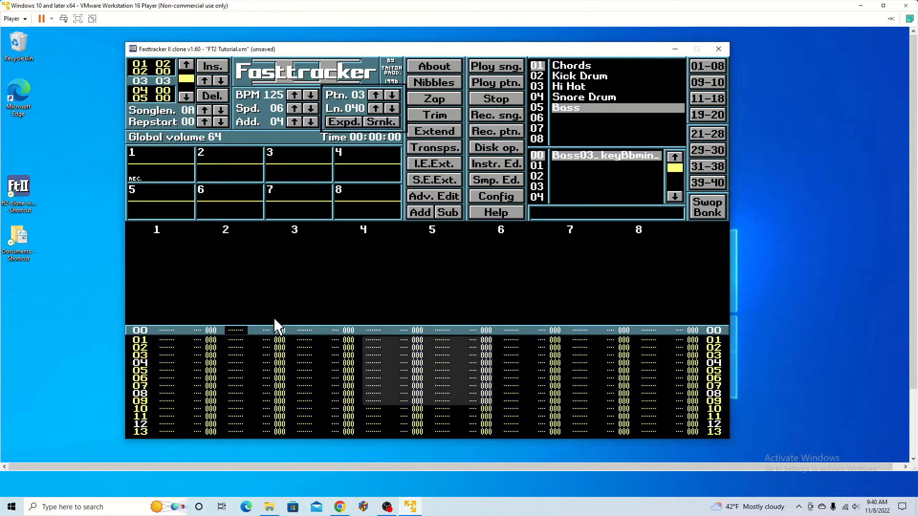
{"action": "left_click", "coordinate": [186, 64]}
{"action": "left_click", "coordinate": [186, 64]}
{"action": "left_click", "coordinate": [186, 64]}
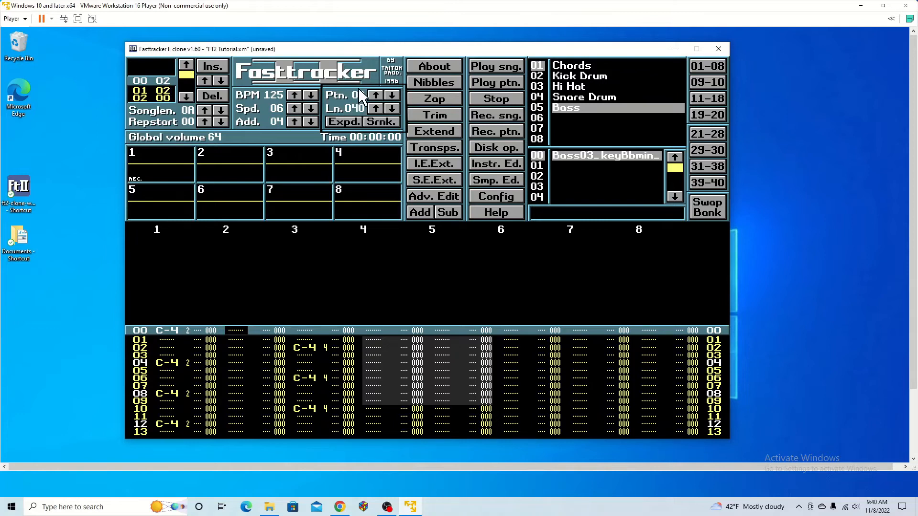
{"action": "left_click", "coordinate": [186, 96]}
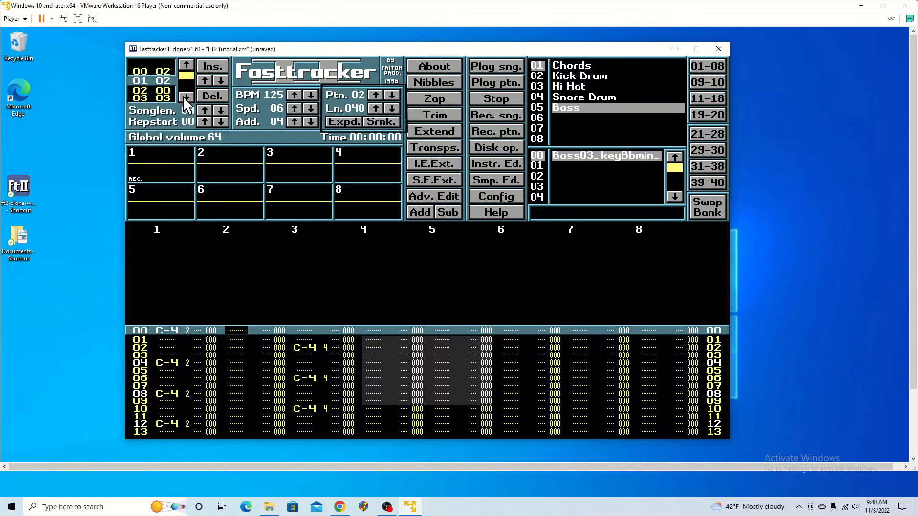
- Assign pattern 02 to song position 04 and pattern 01 to song position 05
{"action": "left_click", "coordinate": [186, 96]}
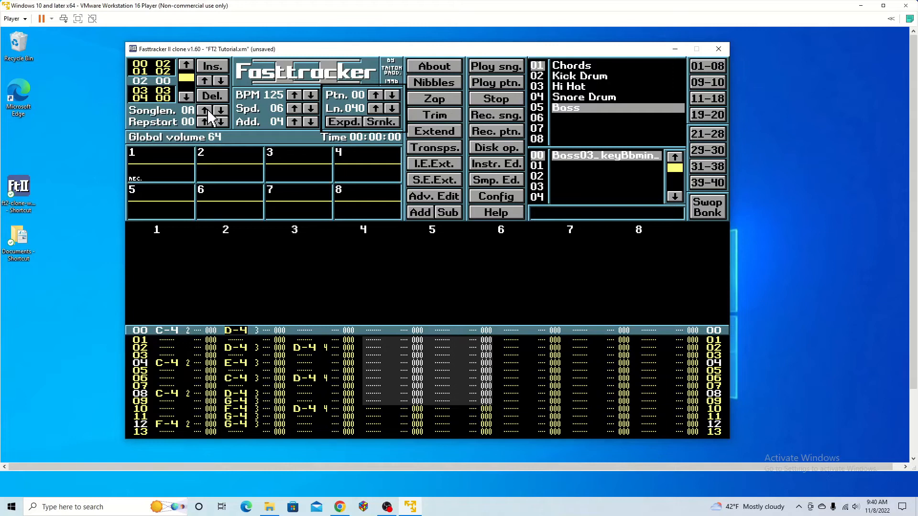
{"action": "left_click", "coordinate": [186, 97]}
{"action": "left_click", "coordinate": [186, 97]}
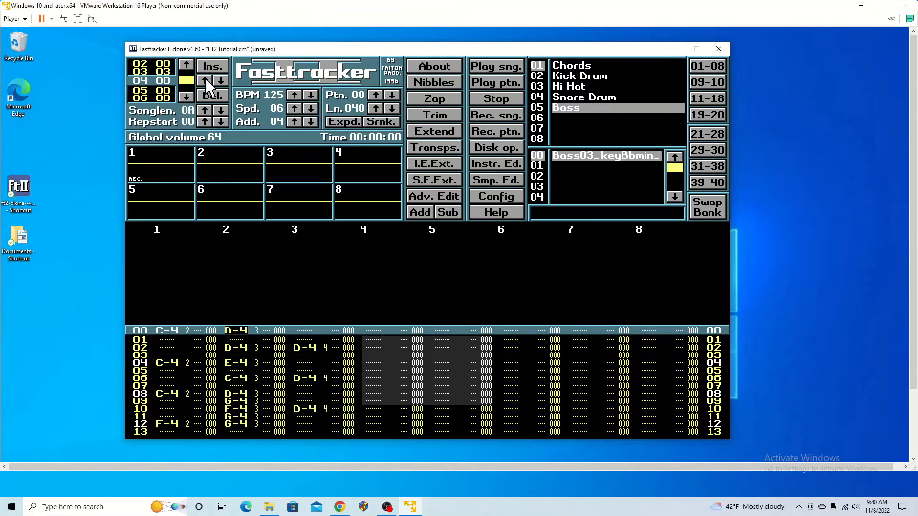
{"action": "left_click", "coordinate": [206, 81]}
{"action": "left_click", "coordinate": [206, 82]}
{"action": "left_click", "coordinate": [186, 96]}
{"action": "left_click", "coordinate": [205, 81]}
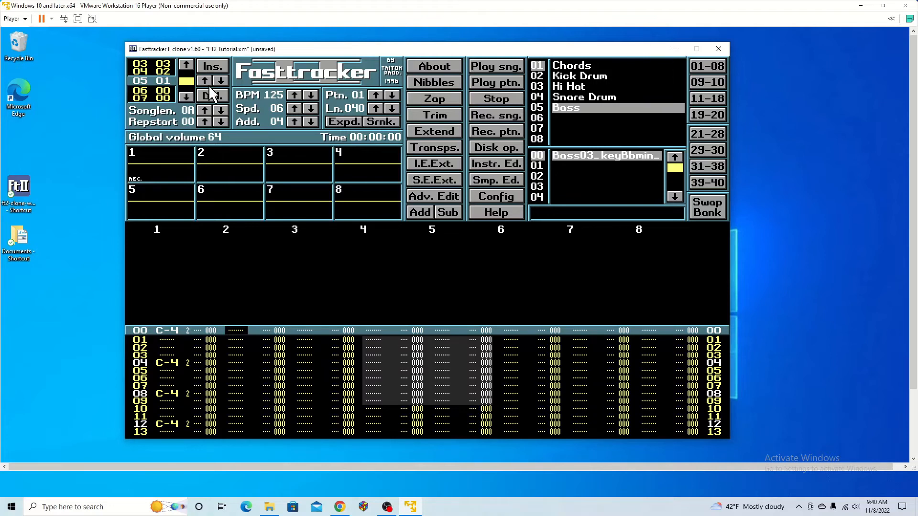
- Go back and forth through the song order between positions 00 and 07 to examine the pattern assigned to each one
{"action": "left_click", "coordinate": [187, 67]}
{"action": "left_click", "coordinate": [187, 67]}
{"action": "left_click", "coordinate": [187, 67]}
{"action": "left_click", "coordinate": [187, 67]}
{"action": "left_click", "coordinate": [187, 67]}
{"action": "left_click", "coordinate": [182, 96]}
{"action": "left_click", "coordinate": [182, 97]}
{"action": "left_click", "coordinate": [186, 96]}
{"action": "left_click", "coordinate": [186, 96]}
{"action": "left_click", "coordinate": [186, 97]}
{"action": "left_click", "coordinate": [186, 96]}
{"action": "left_click", "coordinate": [186, 97]}
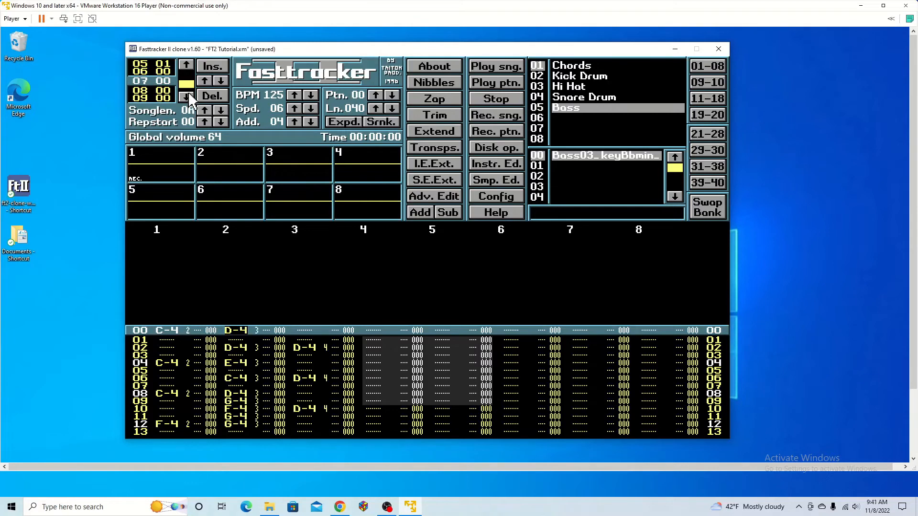
{"action": "left_click", "coordinate": [187, 66]}
{"action": "left_click", "coordinate": [187, 66]}
{"action": "left_click", "coordinate": [187, 66]}
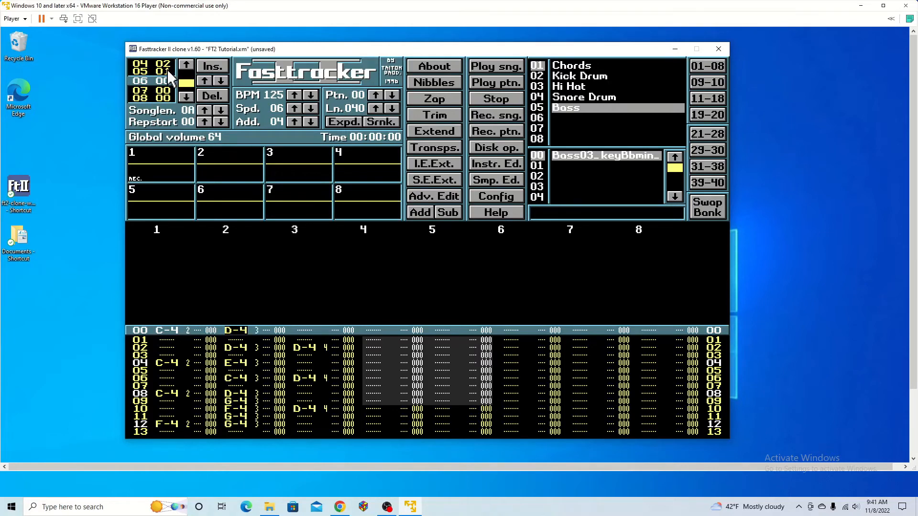
- Return to the beginning of the song order and play the arrangement to listen to the pattern sequence
{"action": "left_click", "coordinate": [186, 66]}
{"action": "left_click", "coordinate": [190, 67]}
{"action": "left_click", "coordinate": [190, 67]}
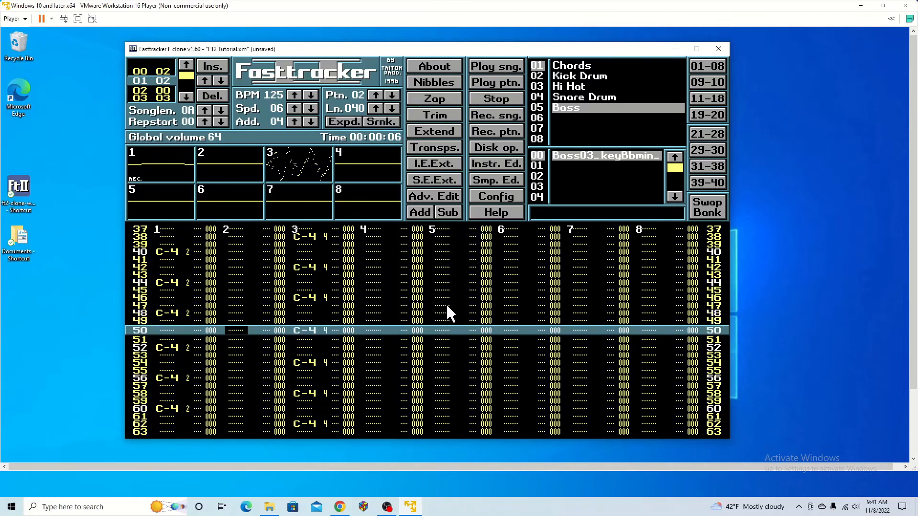
{"action": "left_click_drag", "start_coordinate": [395, 316], "coordinate": [483, 378]}
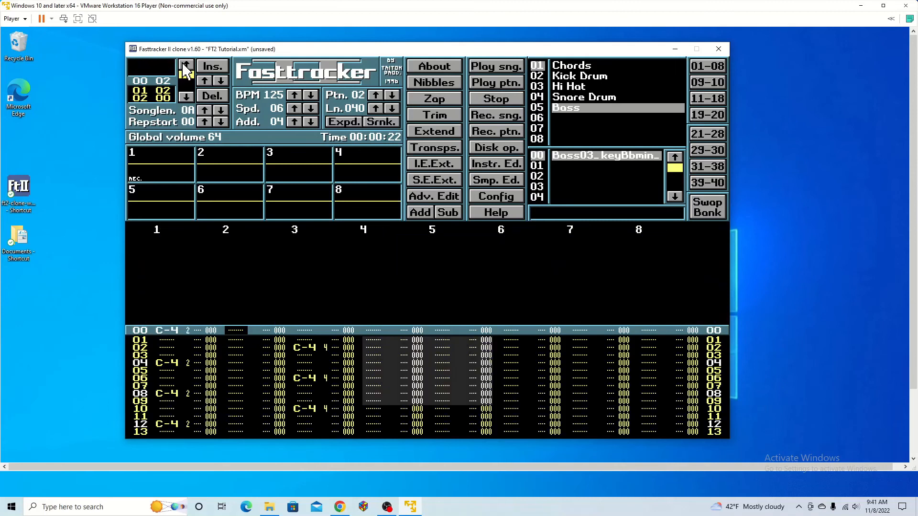
- Look over the rows of pattern 02 at song position 00, play the pattern and stop playback
{"action": "scroll", "coordinate": [275, 389], "scroll_direction": "down", "scroll_amount": 11}
{"action": "scroll", "coordinate": [277, 375], "scroll_direction": "up", "scroll_amount": 8}
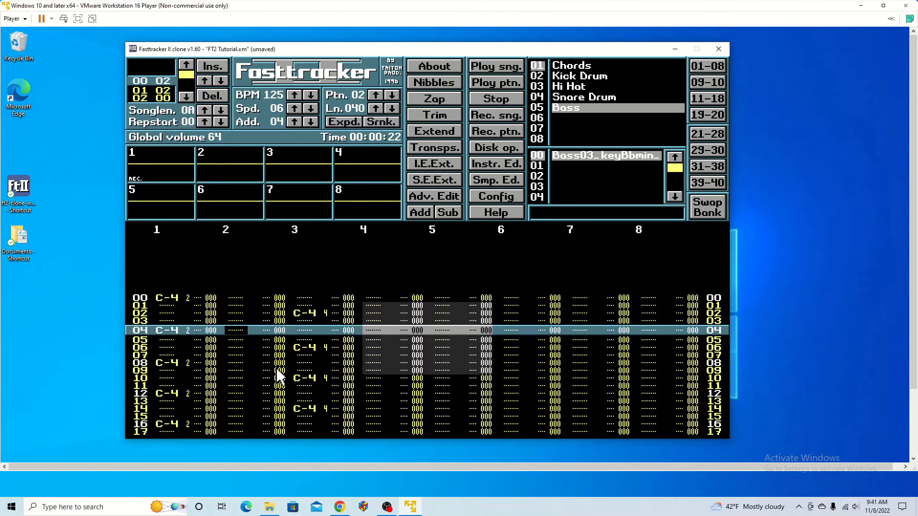
{"action": "scroll", "coordinate": [368, 371], "scroll_direction": "up", "scroll_amount": 1}
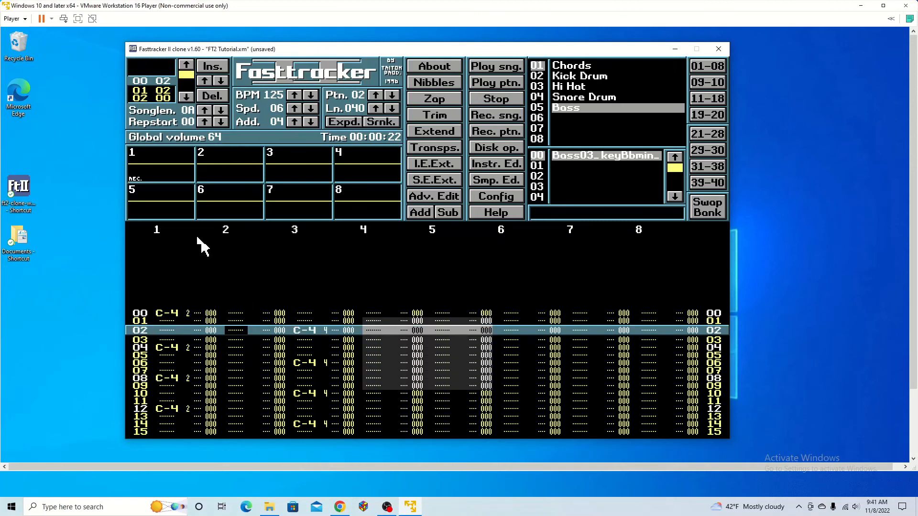
{"action": "scroll", "coordinate": [391, 341], "scroll_direction": "up", "scroll_amount": 1}
{"action": "left_click", "coordinate": [503, 84]}
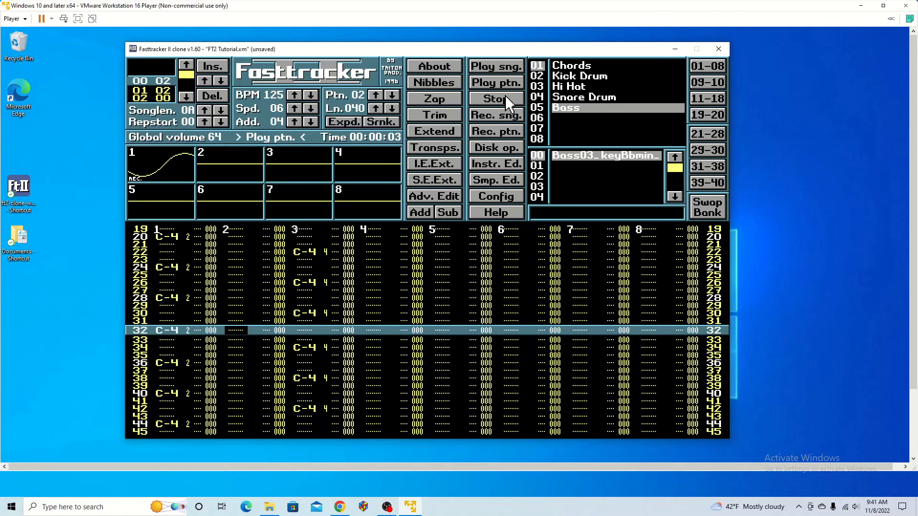
{"action": "left_click", "coordinate": [506, 97]}
{"action": "scroll", "coordinate": [337, 287], "scroll_direction": "up", "scroll_amount": 20}
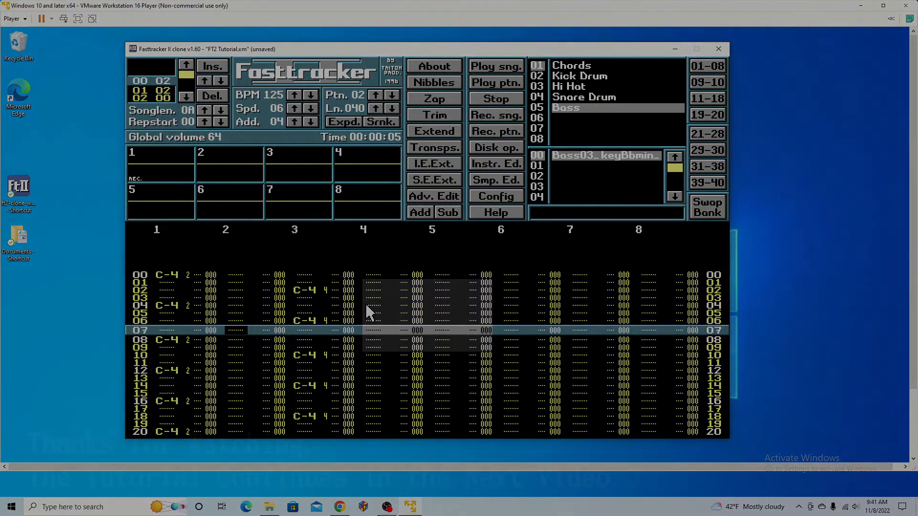